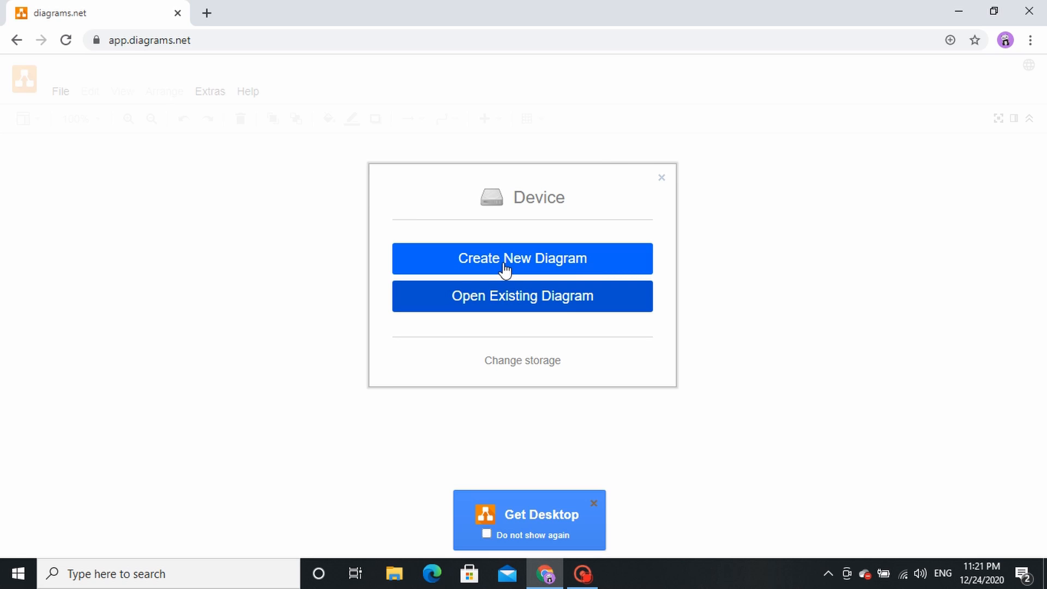
Step: Start a new diagram and look through the Business, Charts and Cloud templates, returning to the Basic templates
left_click(504, 261)
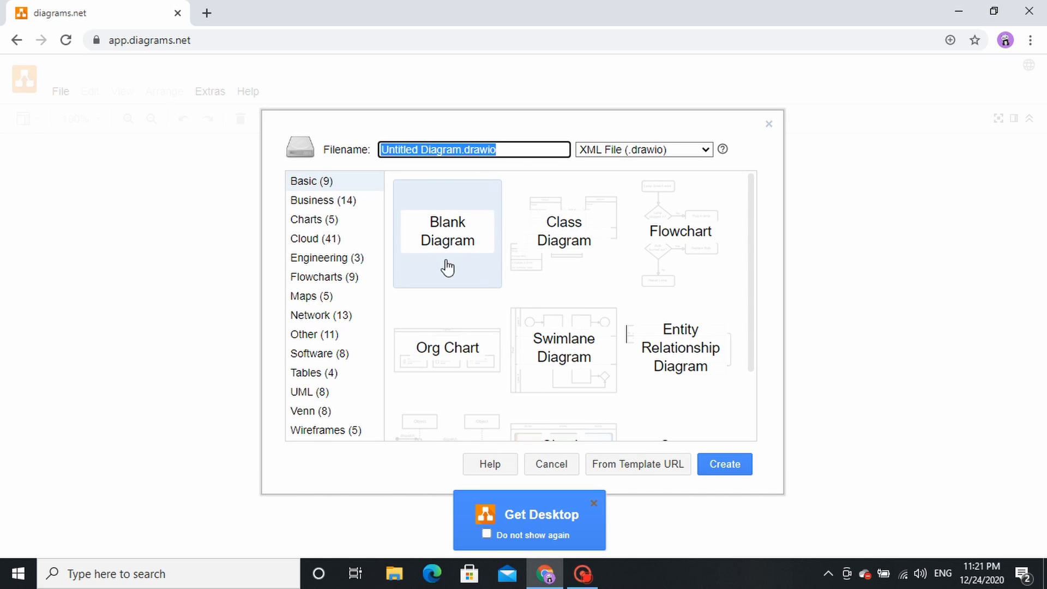
left_click(315, 206)
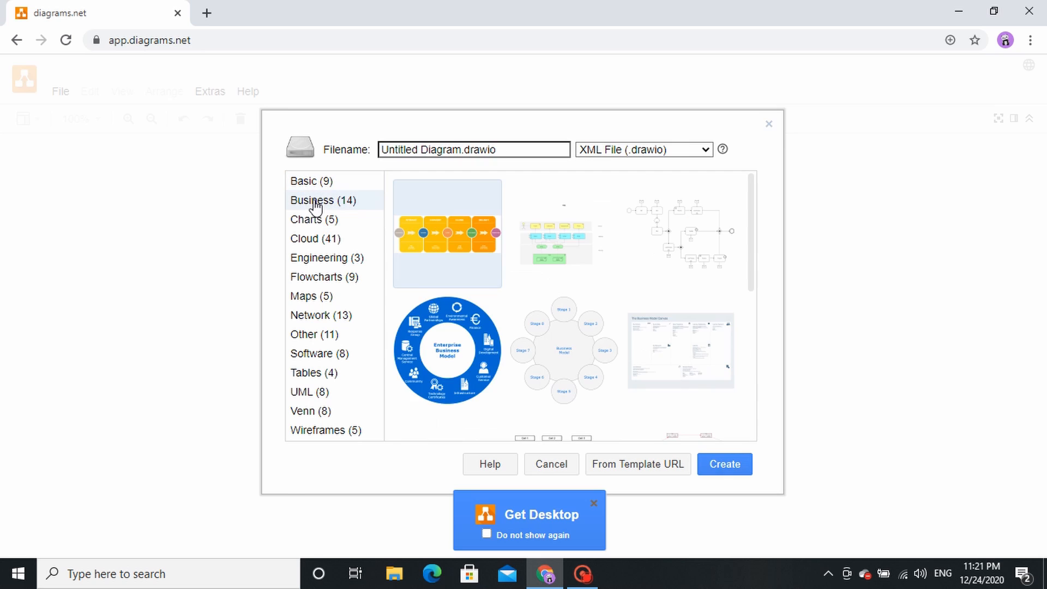
left_click(316, 222)
left_click(322, 246)
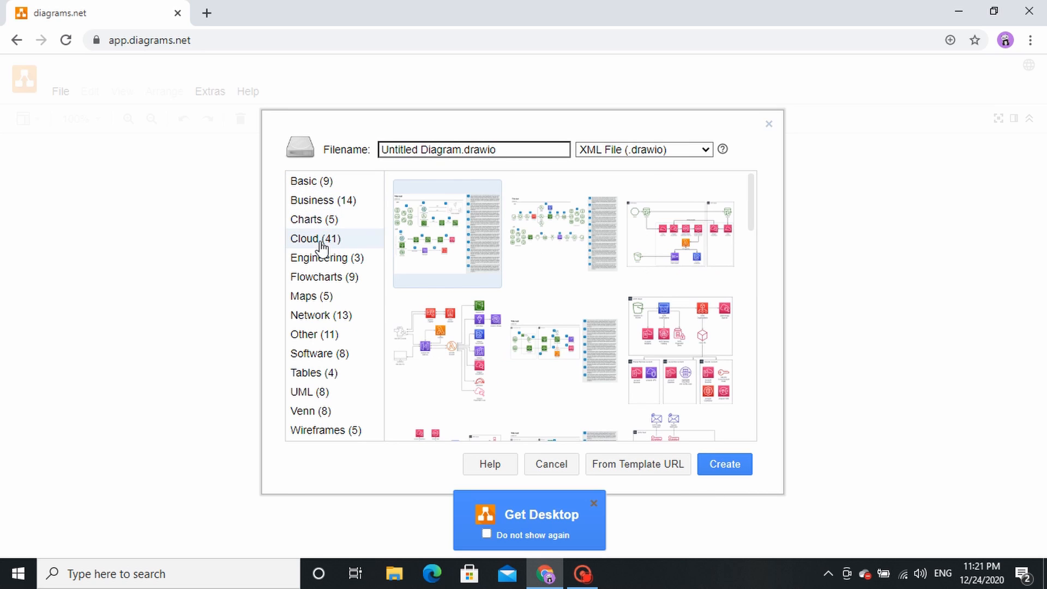
left_click(317, 183)
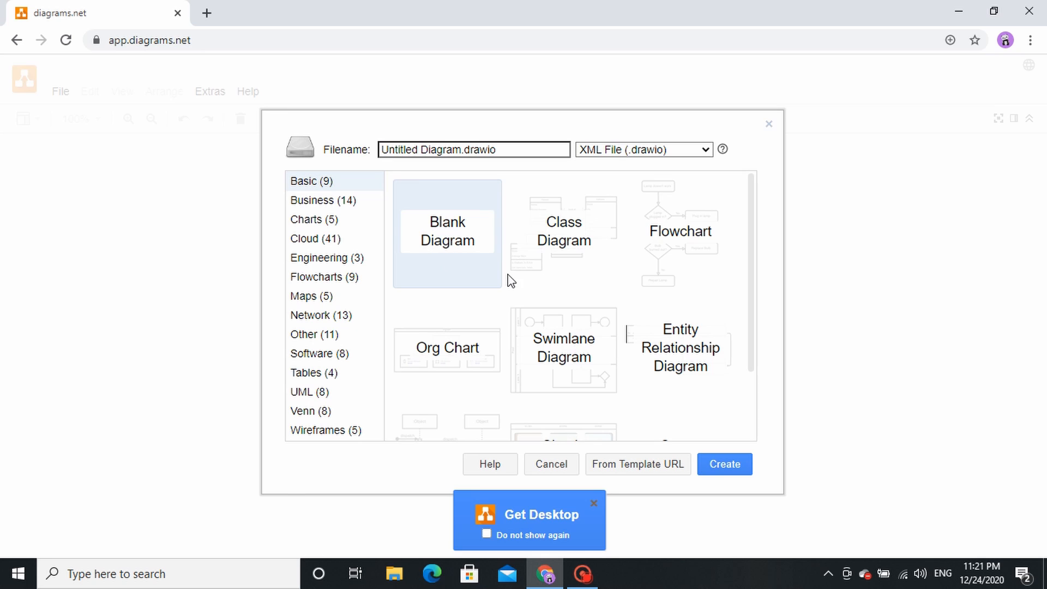
Step: Create a blank diagram saved as "video" on the Desktop and dismiss the desktop app promotion
left_click(731, 463)
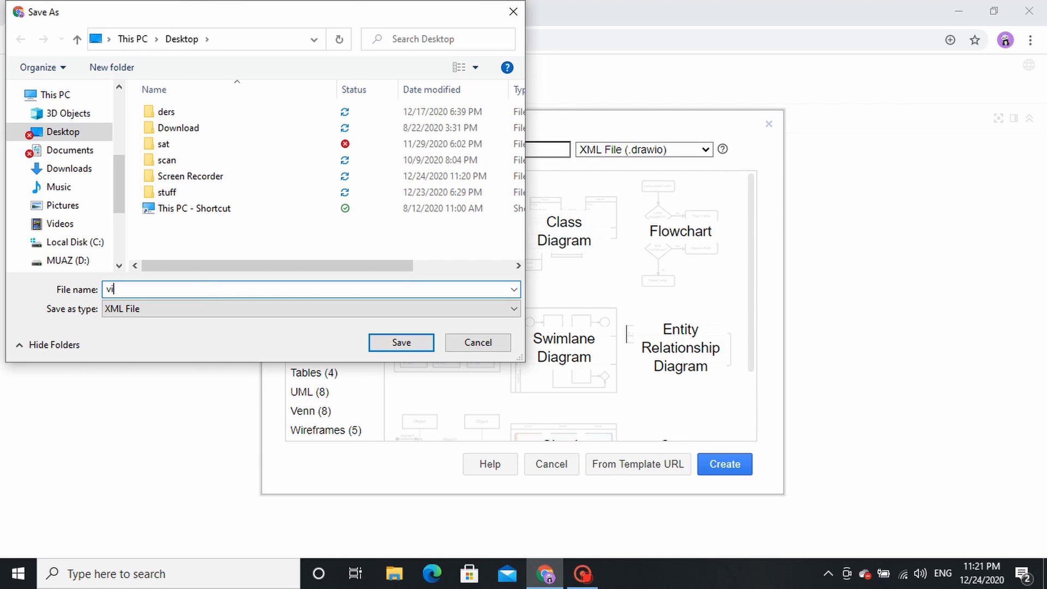
left_click(378, 344)
left_click(715, 472)
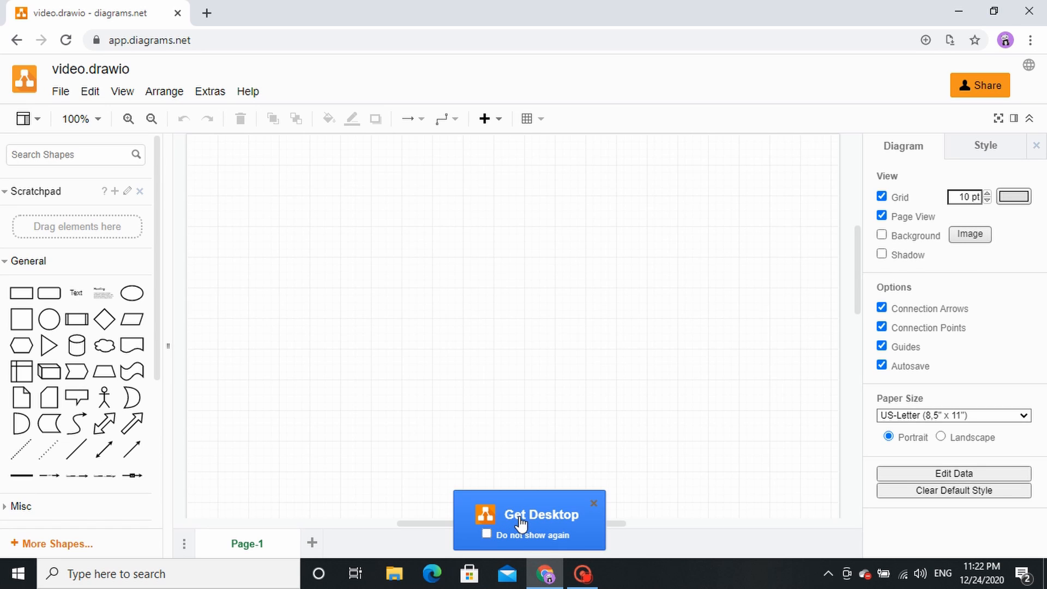
left_click(593, 501)
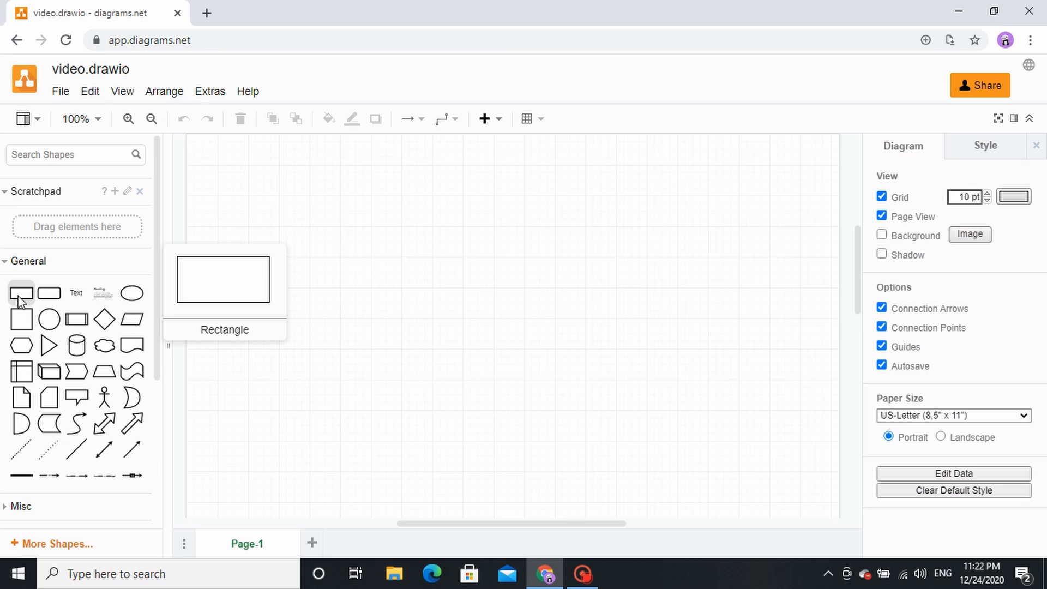
Step: Place a rectangle near the top of the page, with a rounded rectangle below left of it and an ellipse below right
left_click_drag(20, 302, 468, 178)
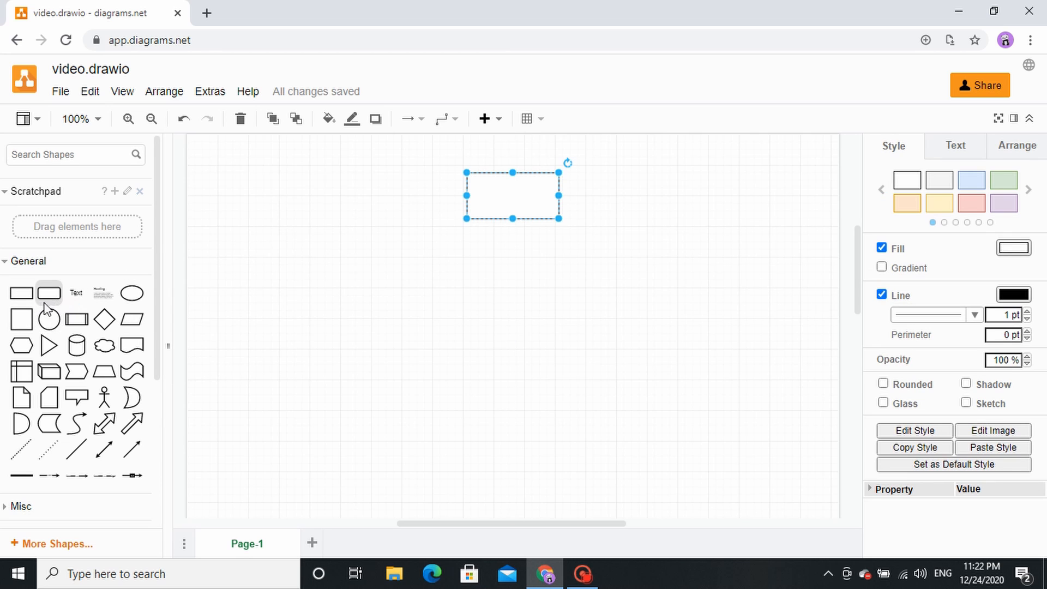
left_click_drag(49, 302, 345, 266)
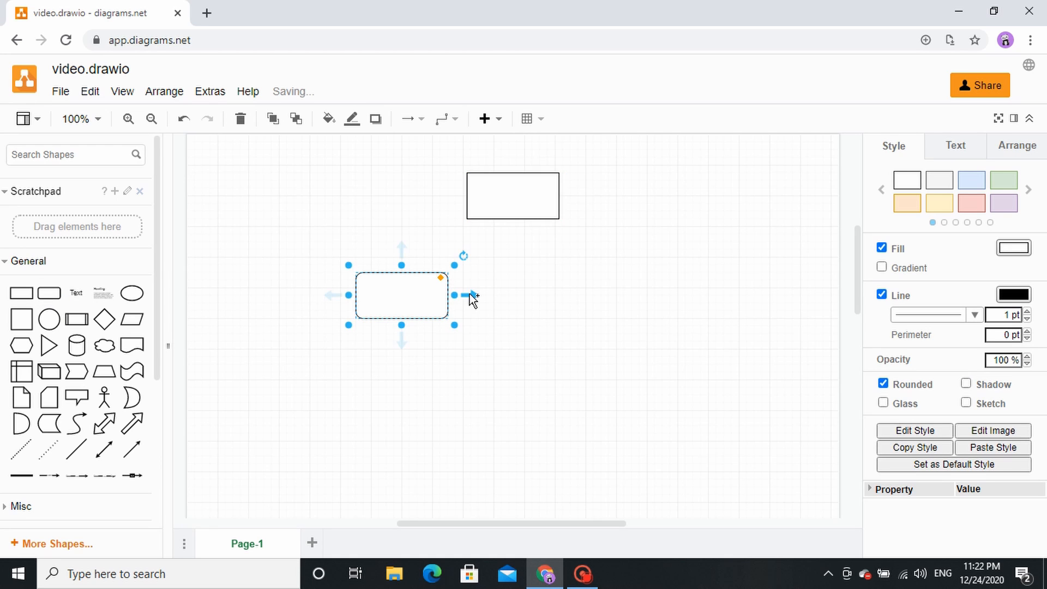
left_click(542, 297)
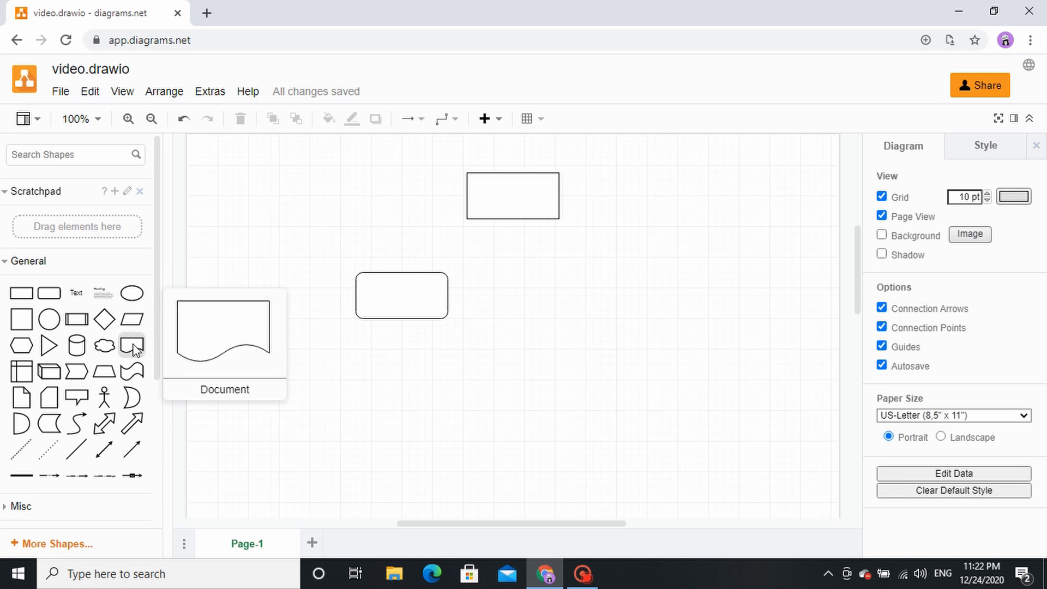
left_click_drag(132, 293, 537, 268)
left_click(414, 407)
Step: Label the top rectangle "I have a lesson tomorrow"
left_click(517, 198)
double_click(517, 198)
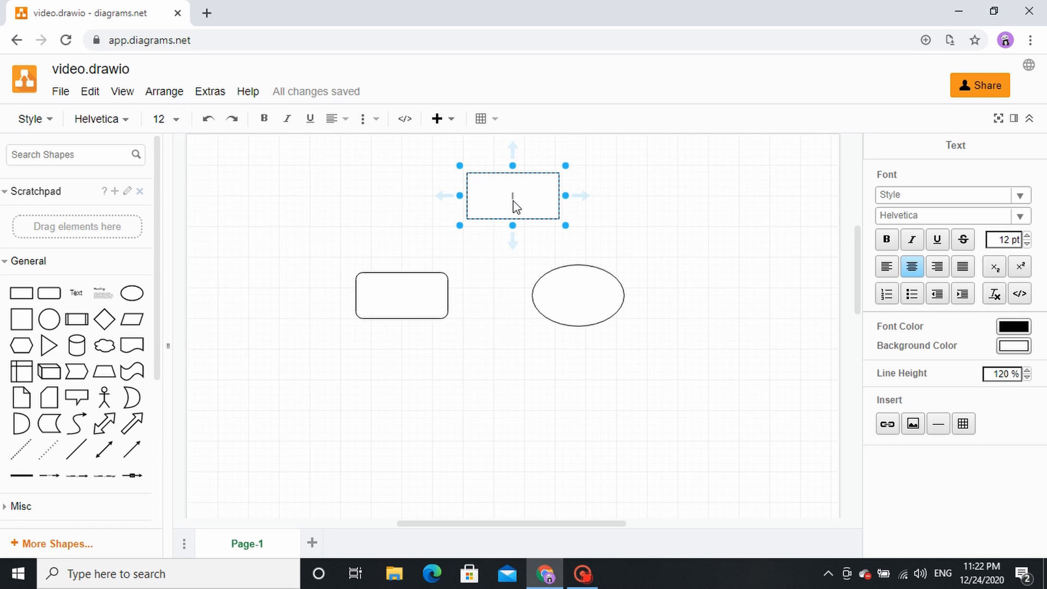
type("a lesson tomorrow")
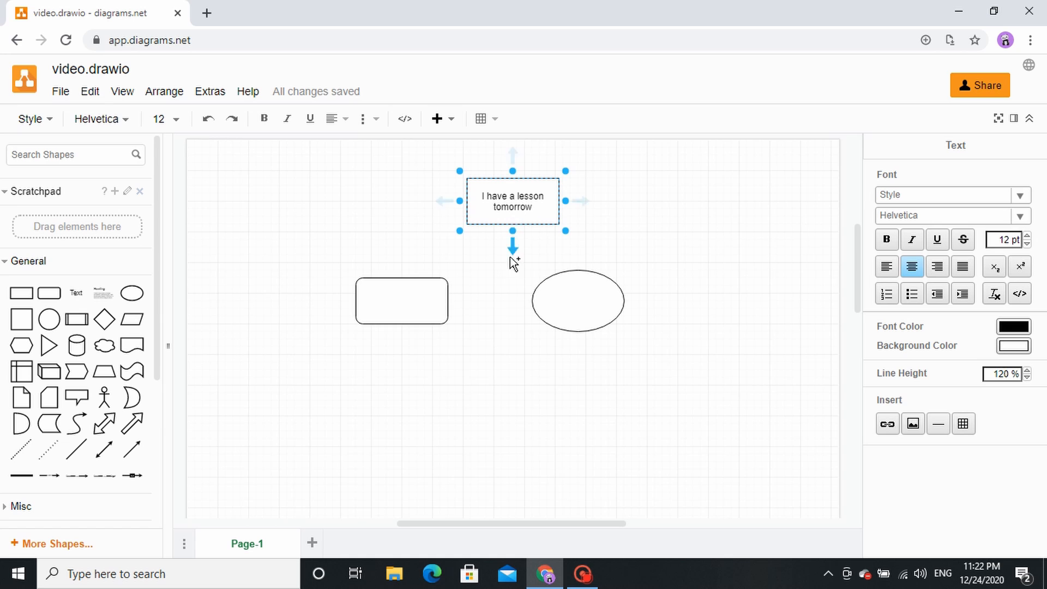
left_click(502, 278)
Step: Label the rounded rectangle "Do homework"
left_click(407, 295)
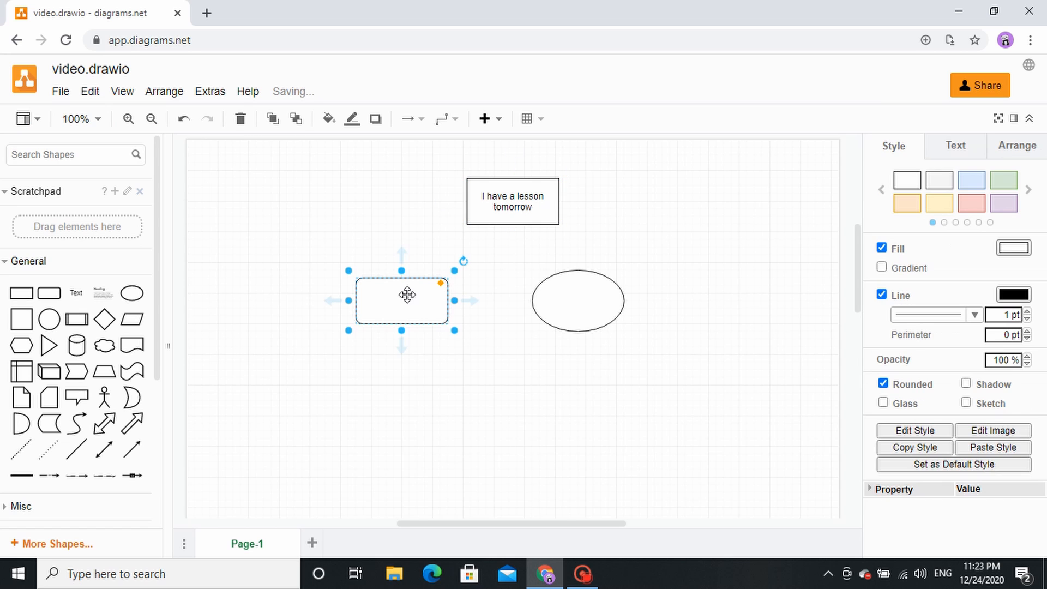
double_click(406, 302)
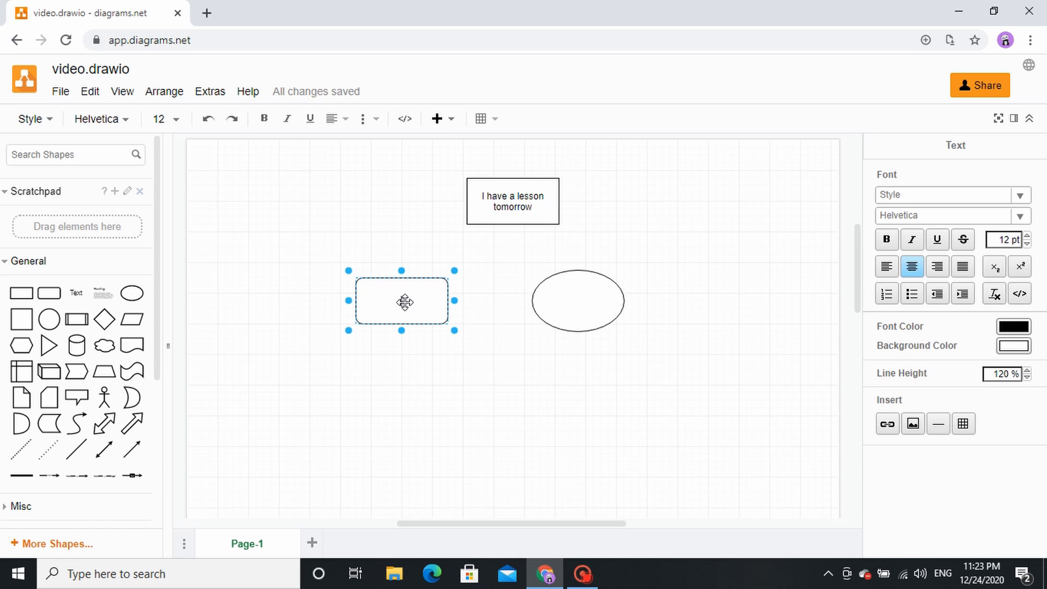
type("Do homework")
left_click(387, 385)
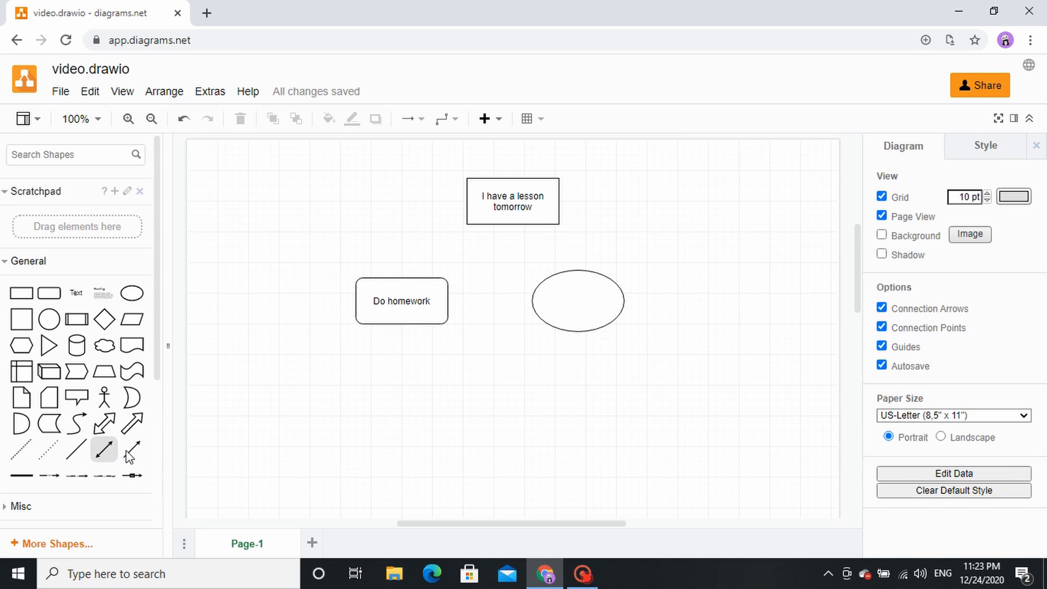
Step: Connect "I have a lesson tomorrow" to "Do homework" with a one-way arrow and move the "Do homework" box slightly farther left
left_click_drag(132, 450, 412, 290)
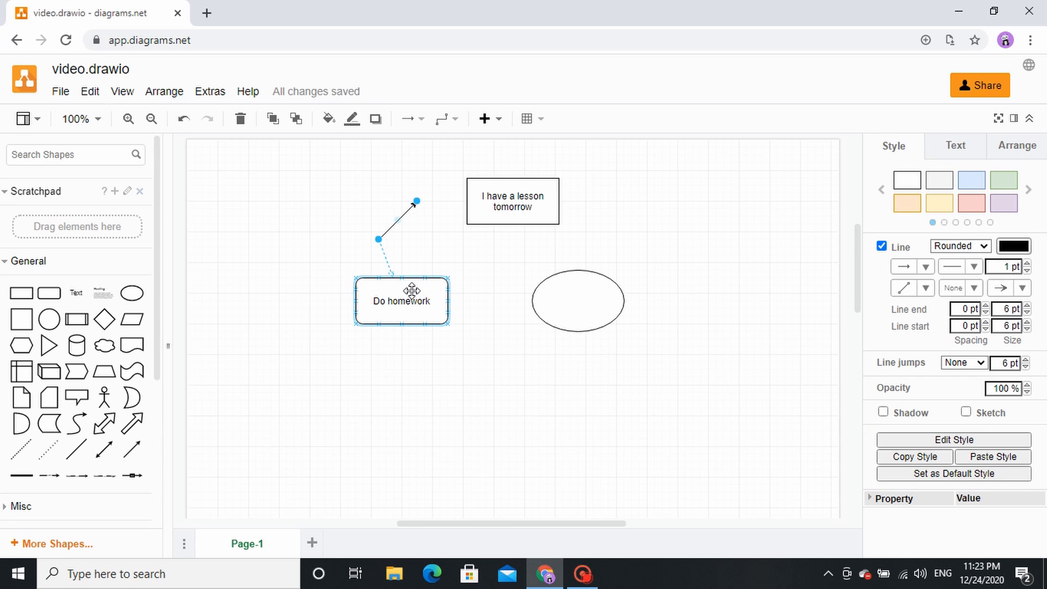
left_click_drag(412, 290, 412, 289)
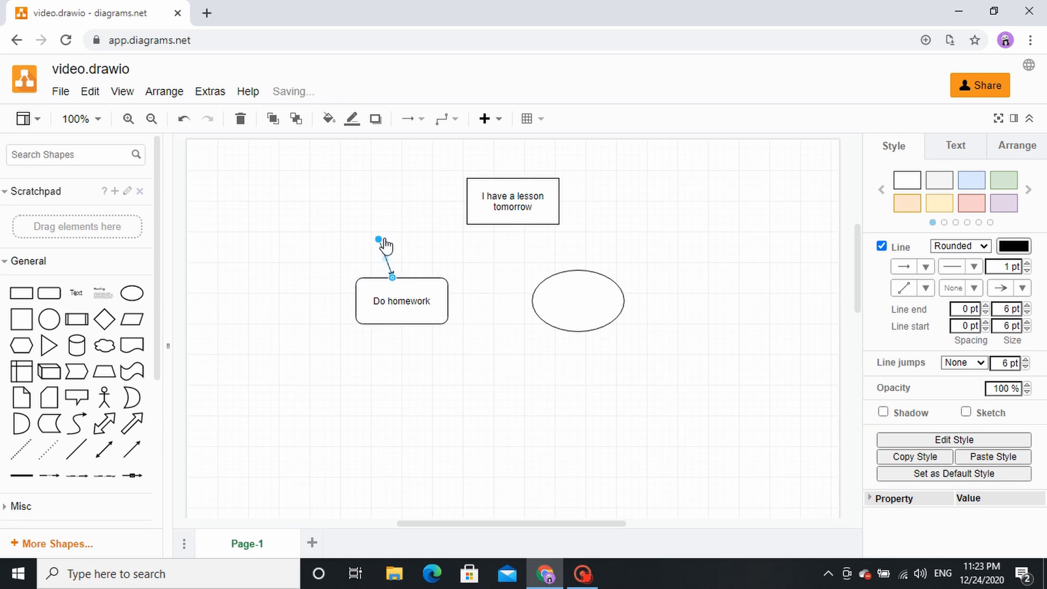
left_click_drag(379, 239, 477, 214)
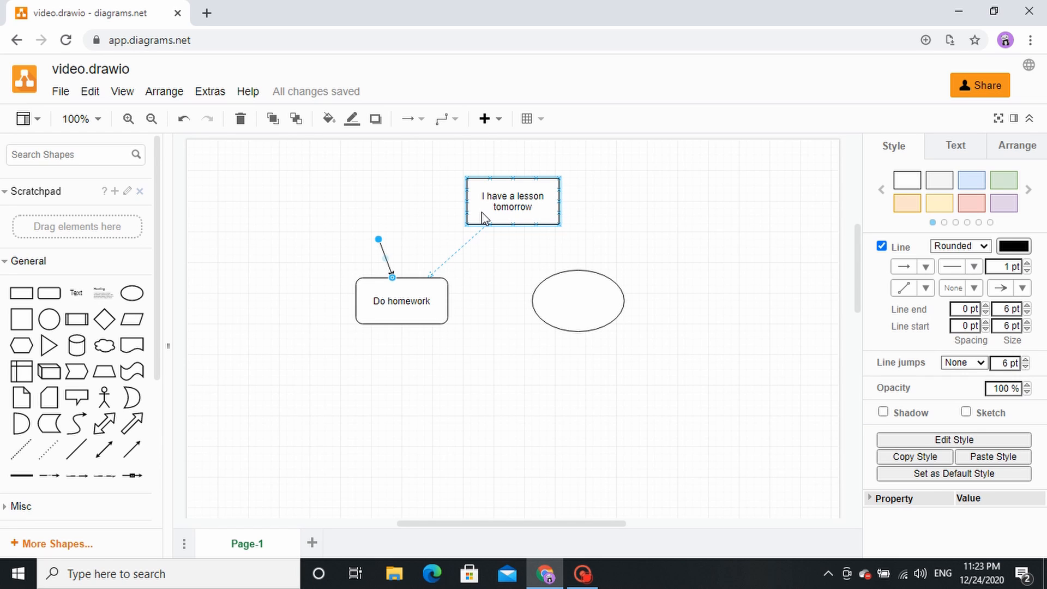
left_click_drag(484, 217, 483, 215)
left_click(403, 300)
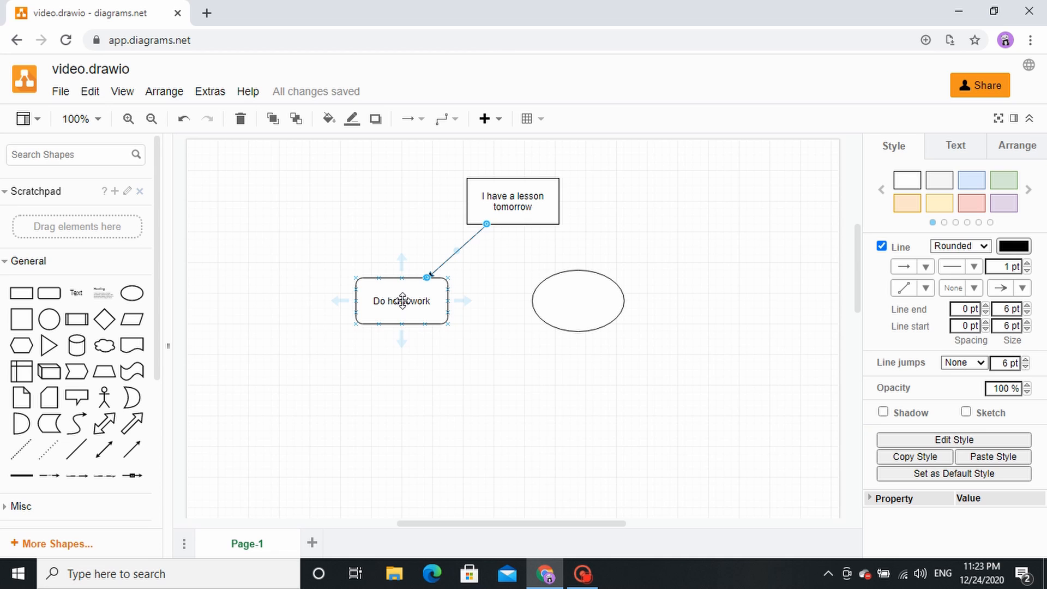
left_click_drag(403, 301, 376, 313)
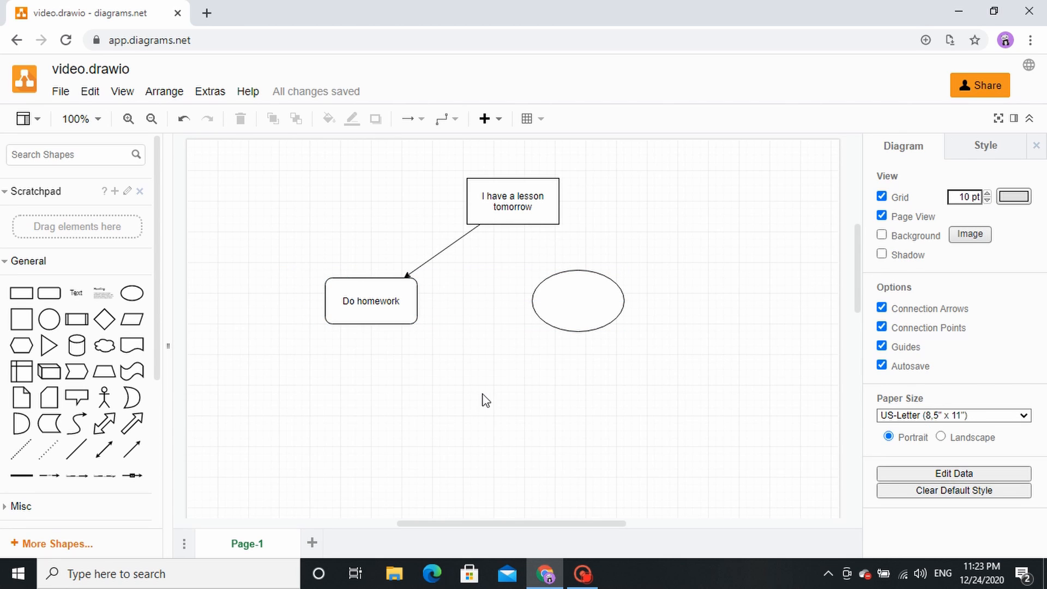
Step: Label the ellipse "Study"
double_click(574, 295)
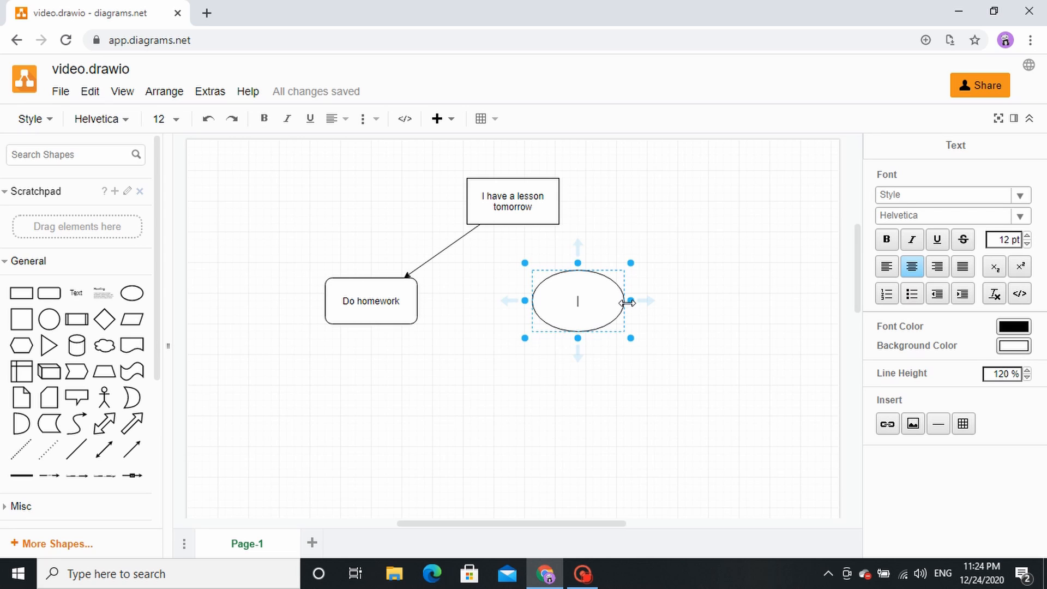
type("Study")
left_click(490, 412)
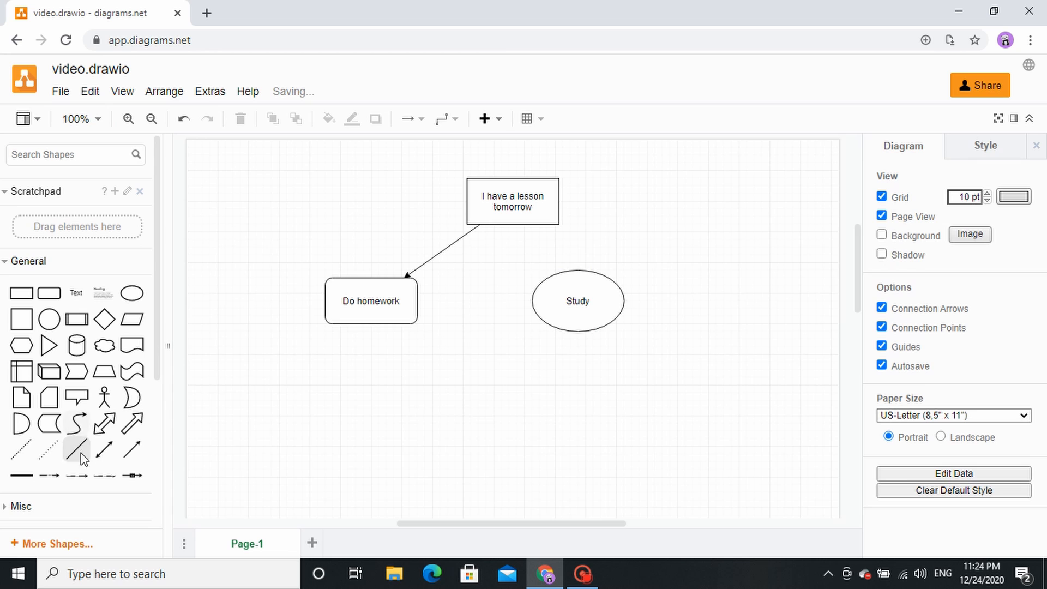
Step: Connect the "I have a lesson tomorrow" rectangle and the "Study" ellipse with a double-headed arrow
left_click_drag(101, 459, 540, 201)
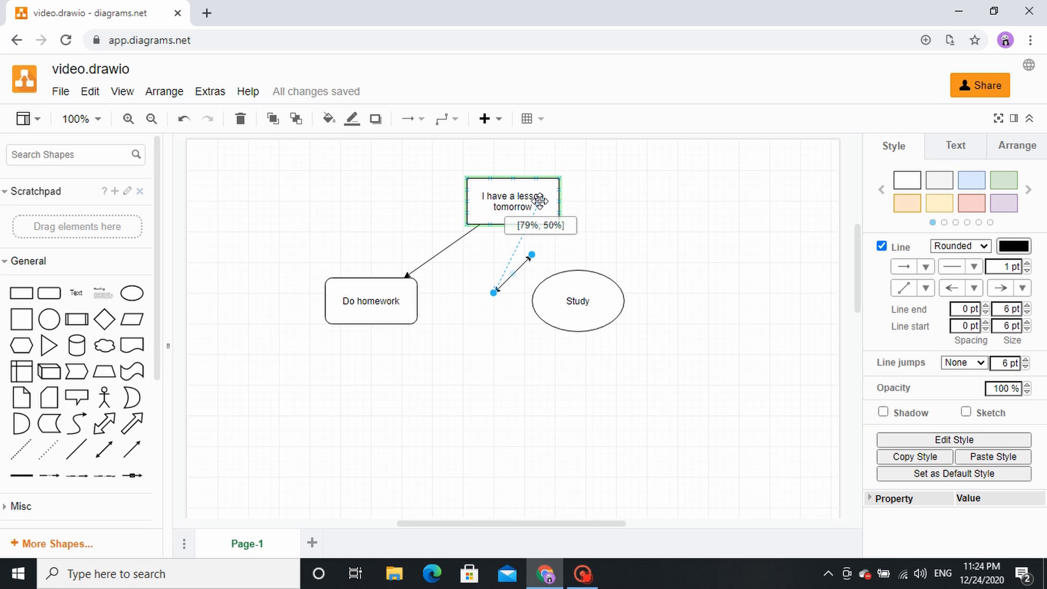
left_click_drag(540, 201, 546, 209)
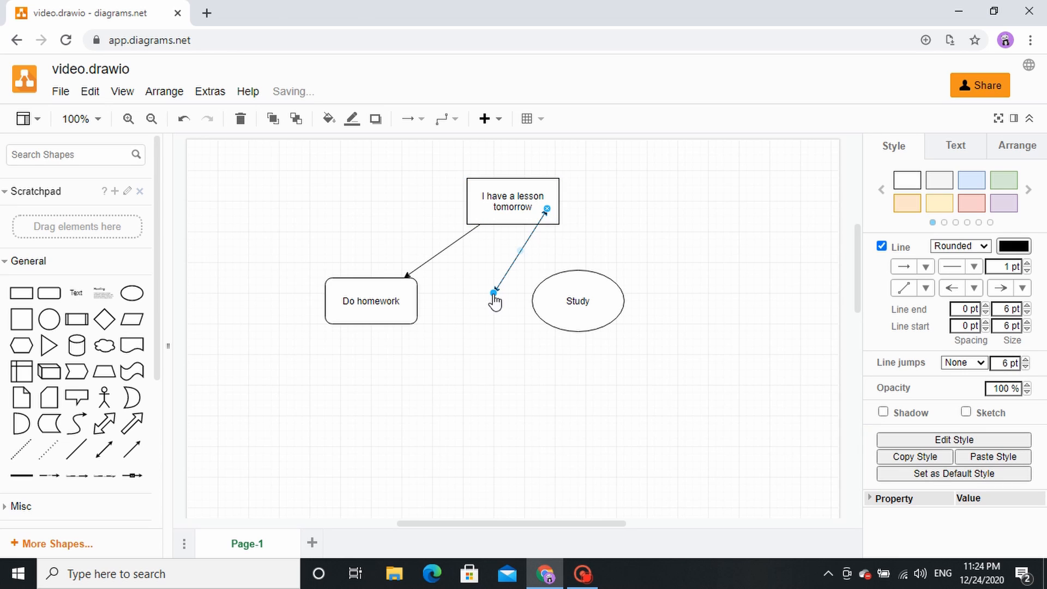
left_click_drag(494, 295, 577, 280)
left_click(482, 324)
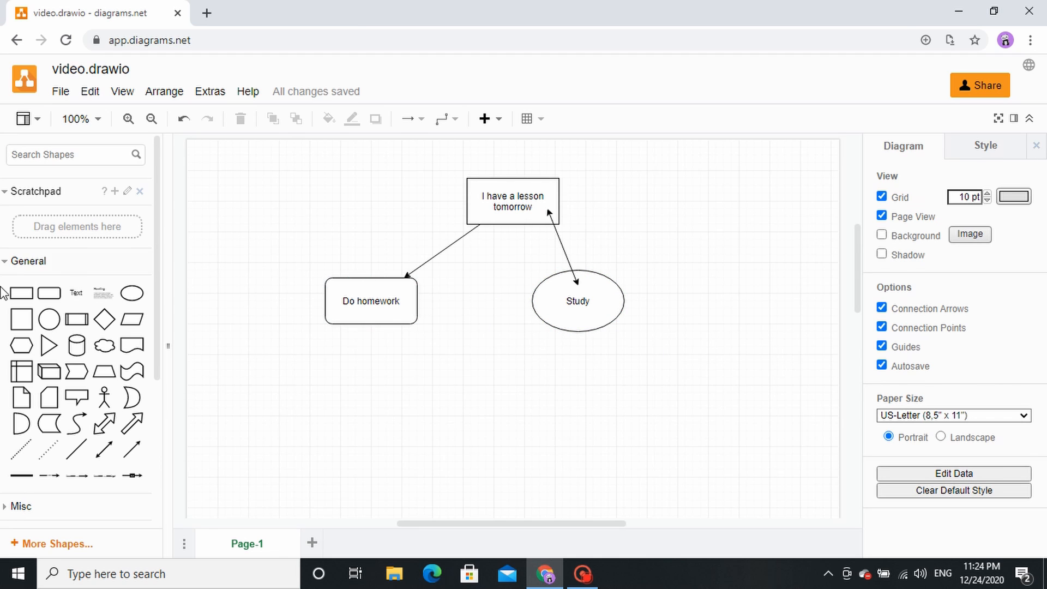